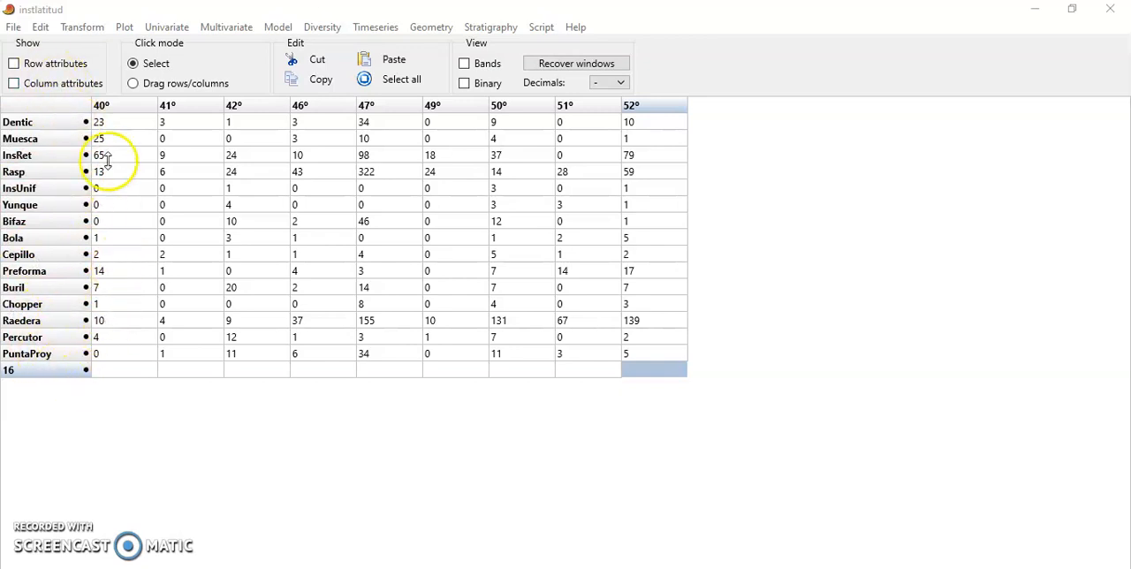
- Run an individual rarefaction on the entire data table and enlarge the results window
left_click(73, 109)
left_click(73, 109)
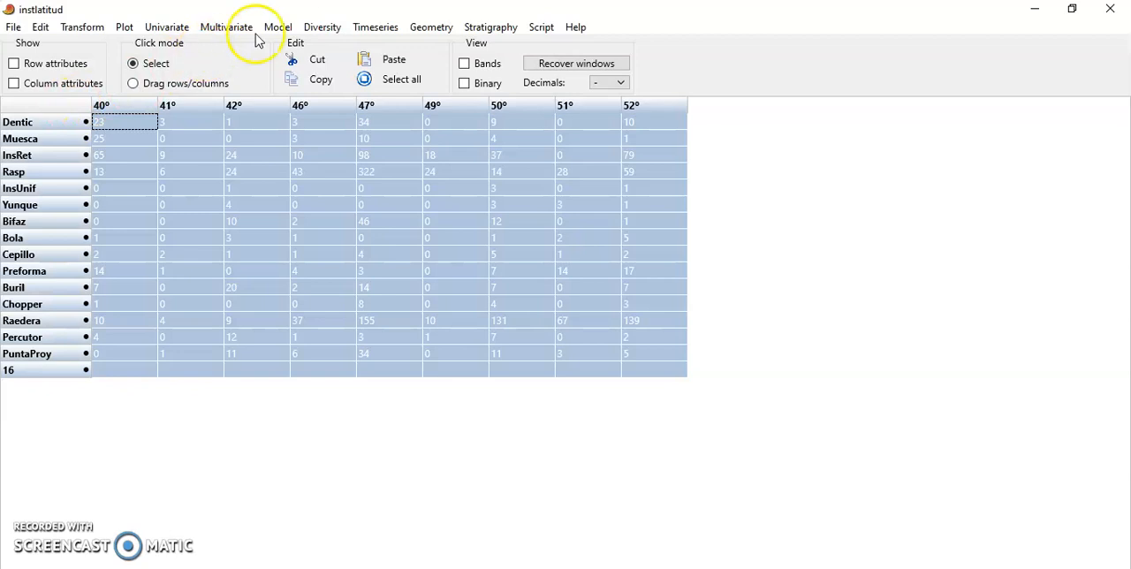
left_click(334, 31)
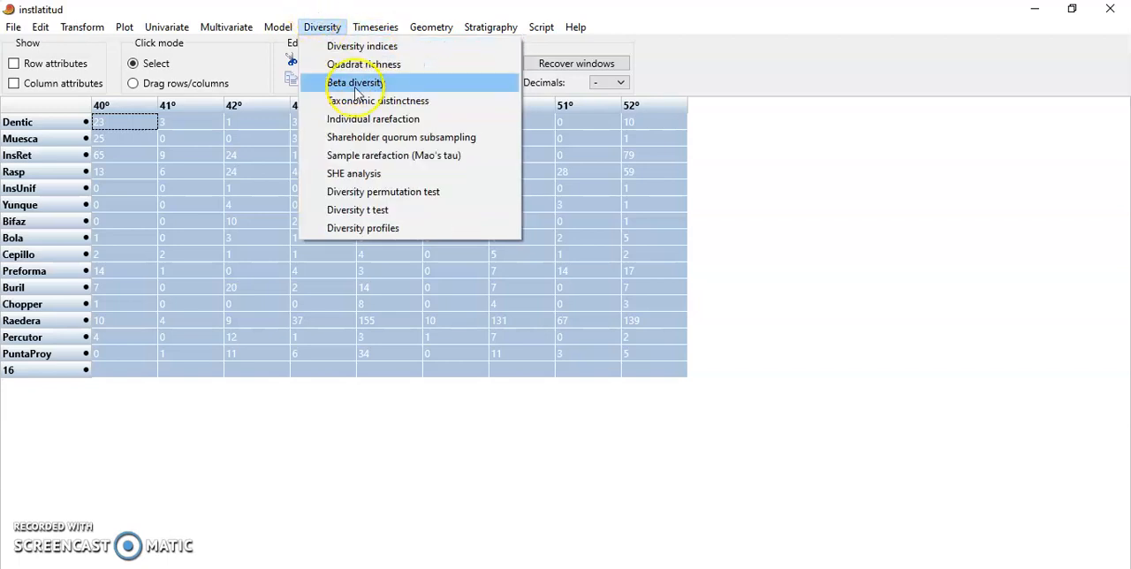
left_click(385, 124)
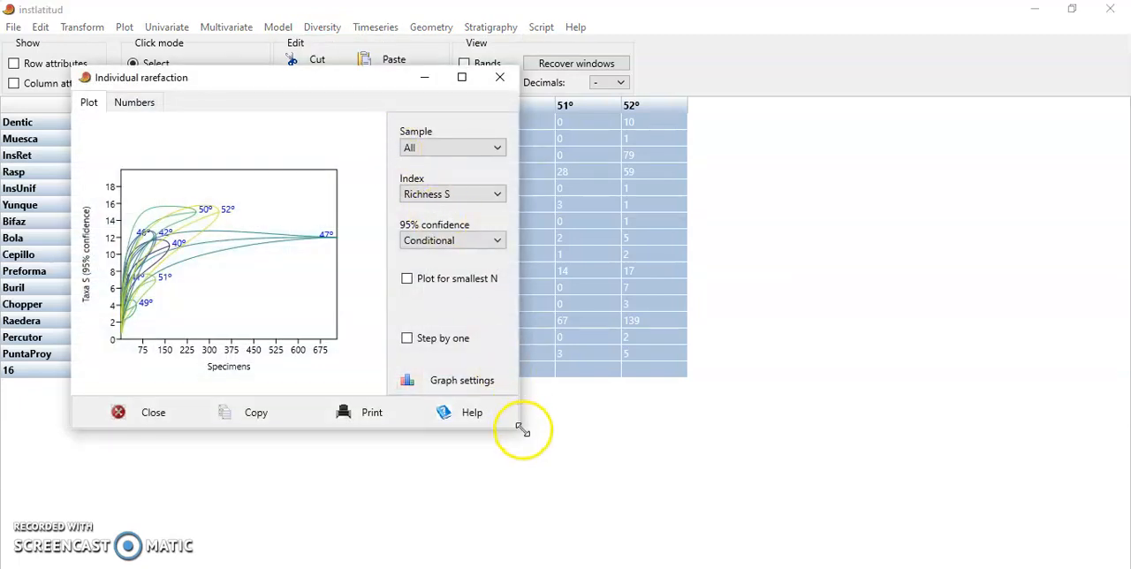
left_click_drag(517, 430, 812, 553)
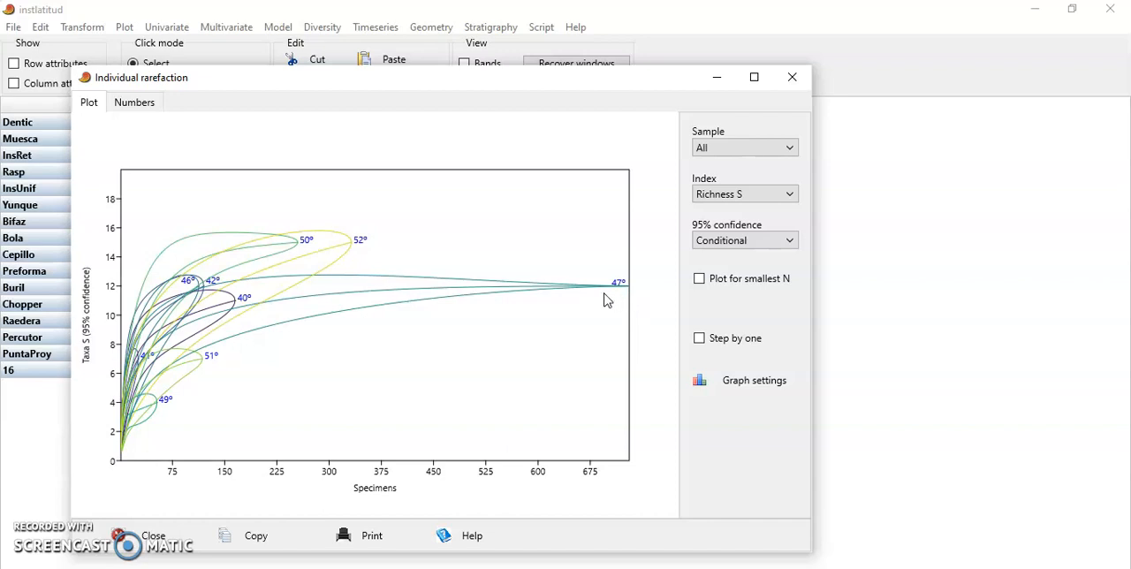
- Set the rarefaction plot's 95% confidence to None and maximize the results window
left_click(572, 295)
left_click(732, 242)
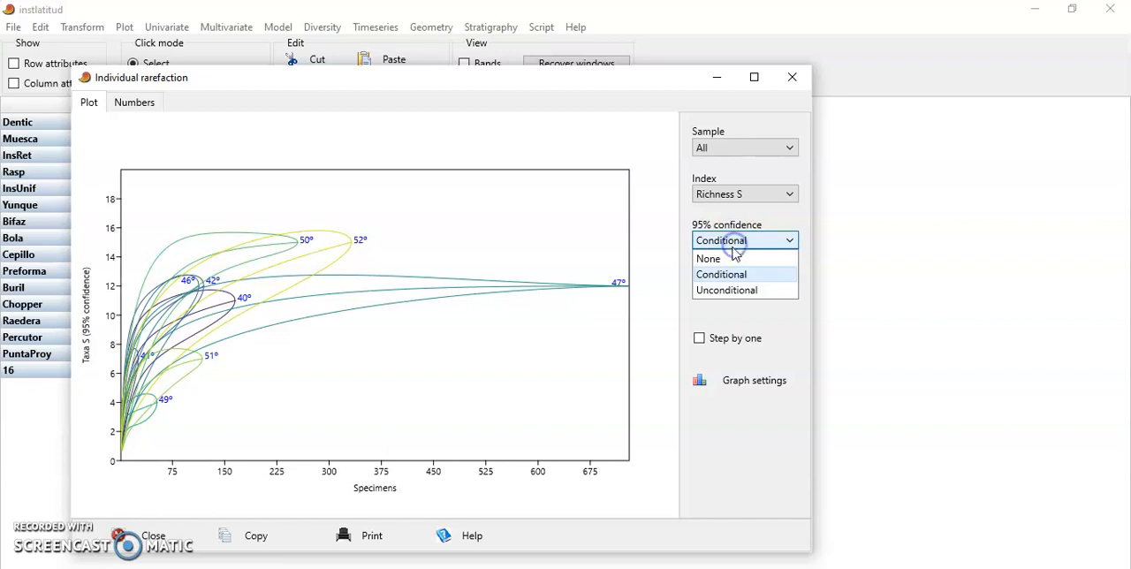
left_click(730, 259)
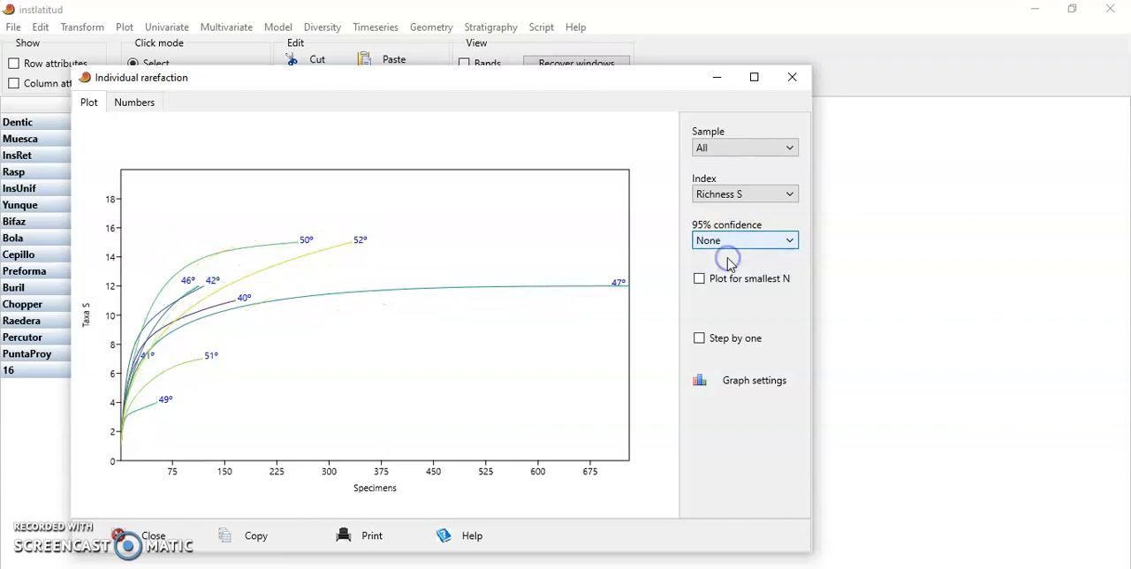
left_click(754, 79)
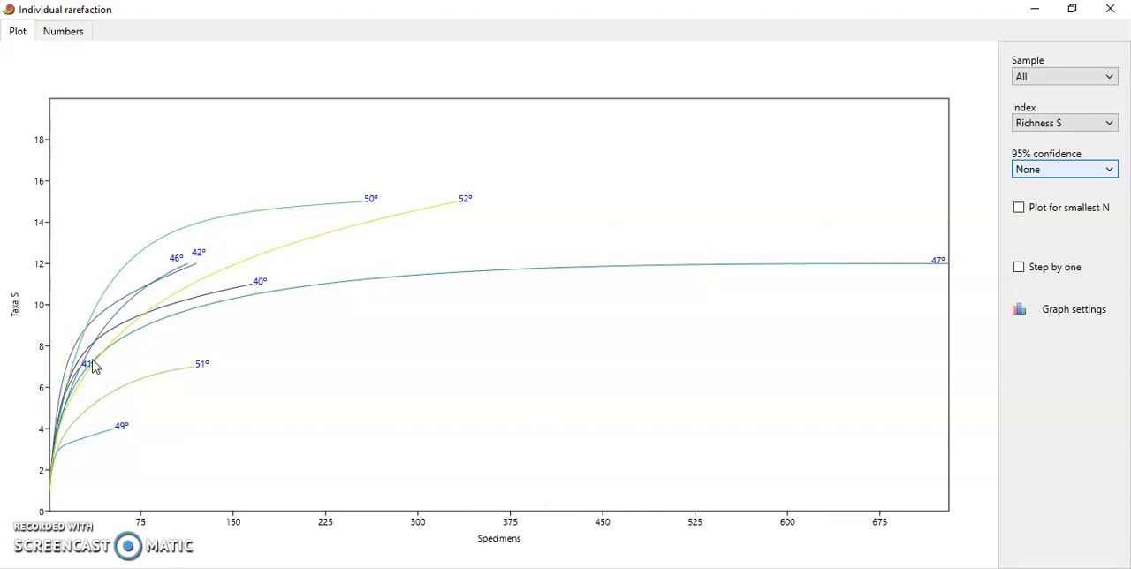
- Show the rarefaction results as numbers, restore the window to its smaller size and copy the table
left_click(54, 33)
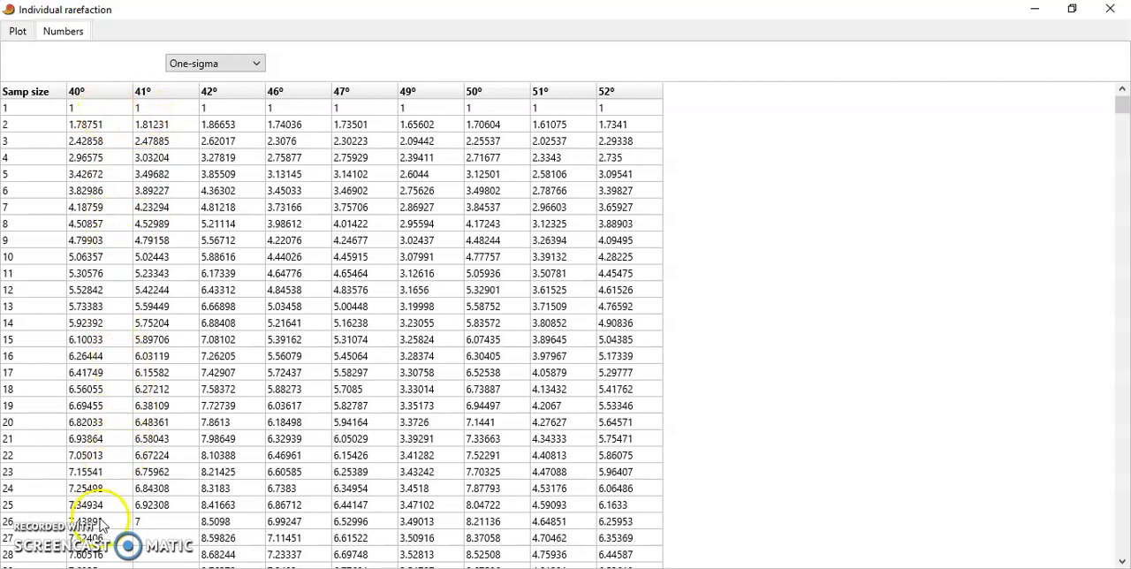
left_click_drag(1122, 105, 1116, 66)
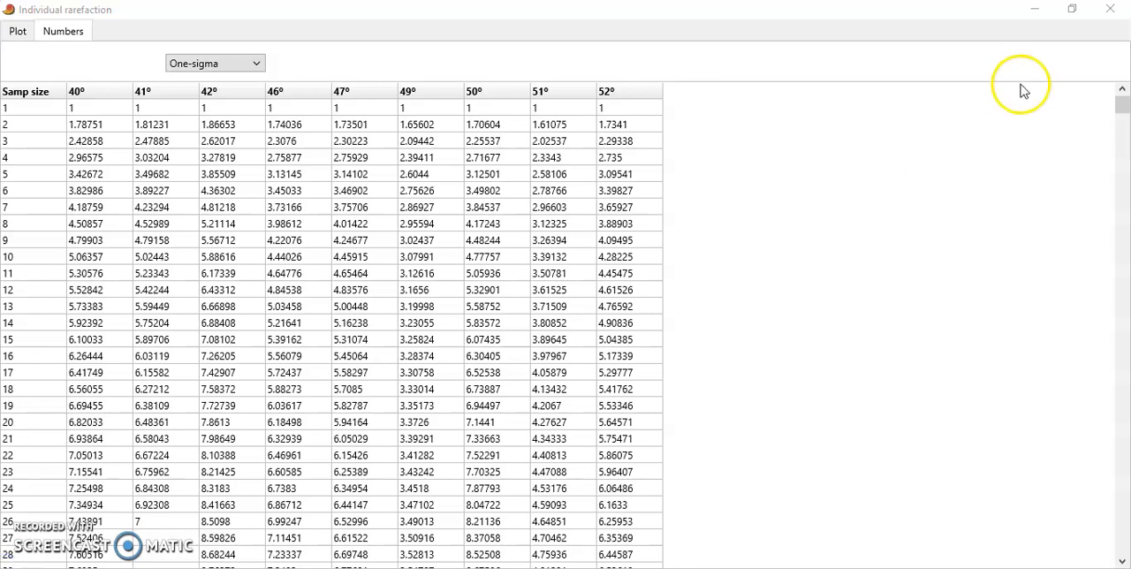
left_click(1072, 9)
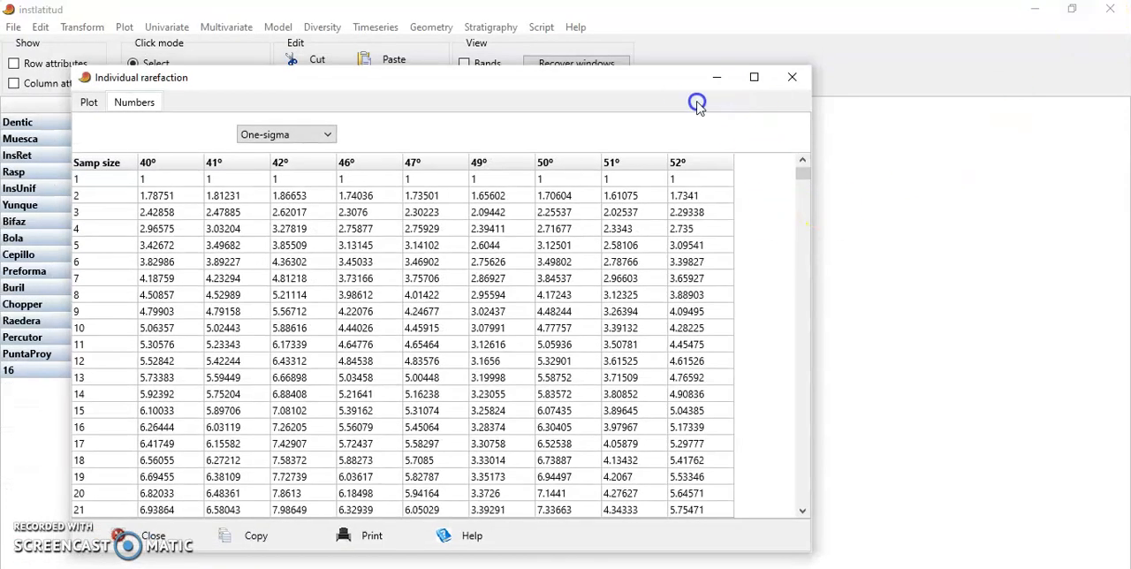
left_click_drag(666, 81, 617, 11)
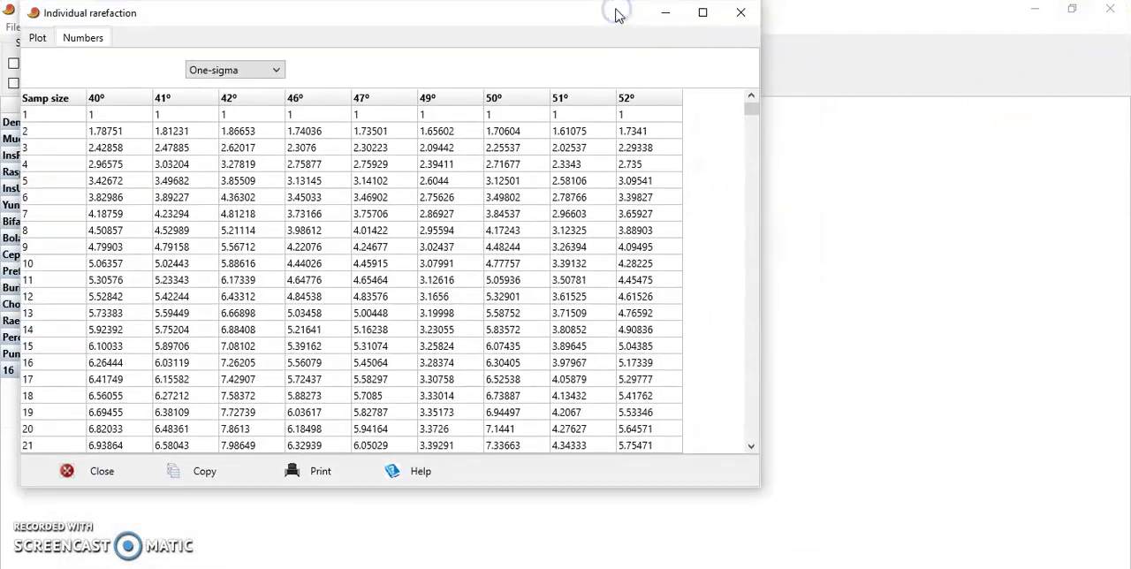
left_click(188, 473)
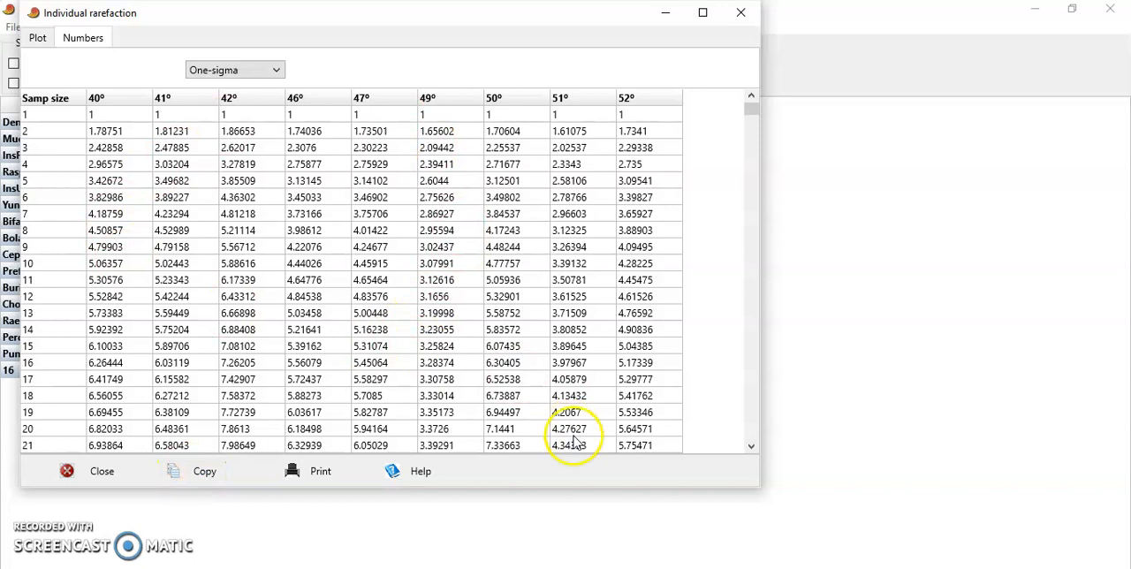
- Switch to the Untitled spreadsheet, maximize it and show its row and column attributes
left_click(591, 568)
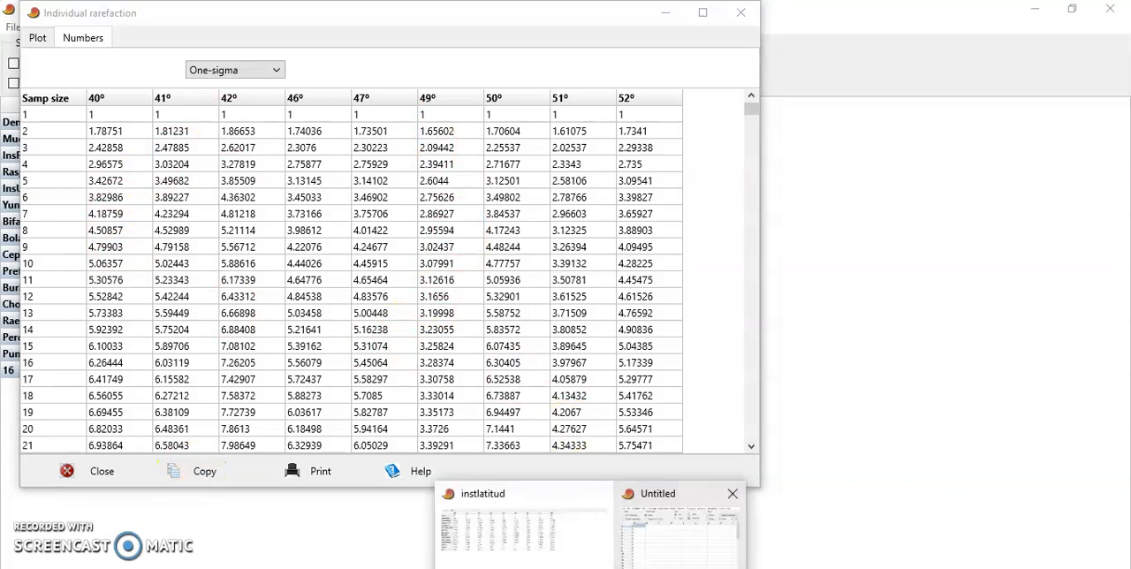
left_click(658, 563)
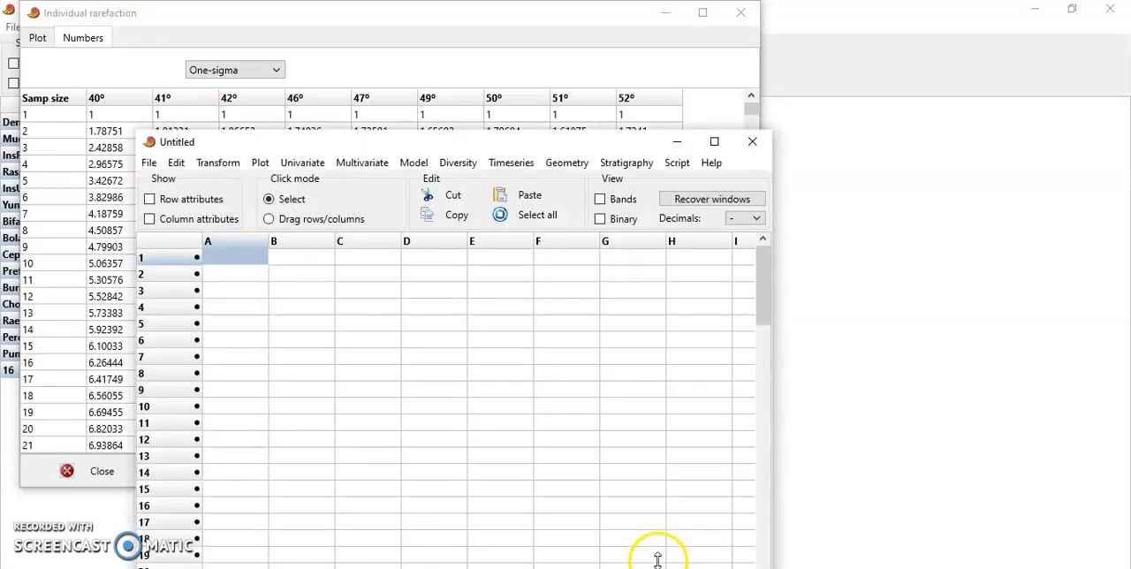
left_click(714, 141)
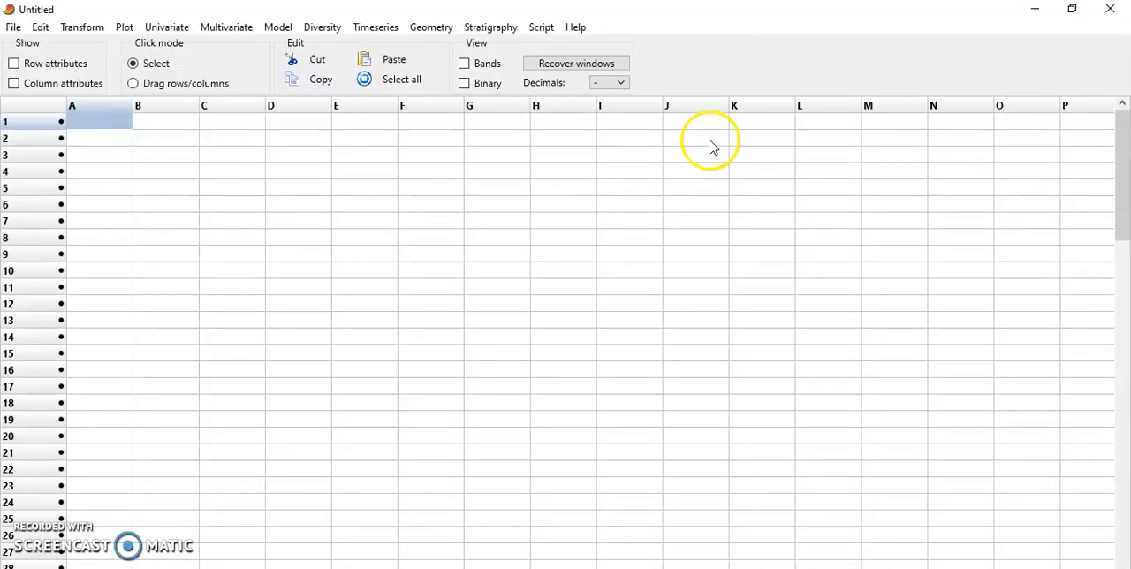
left_click(30, 84)
left_click(36, 70)
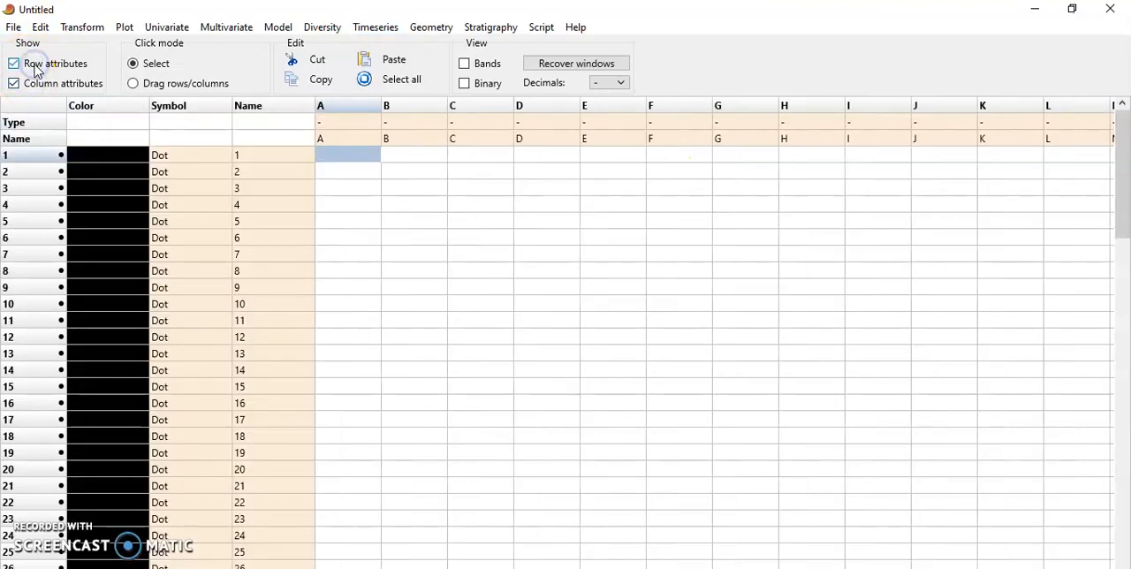
- Paste the copied rarefaction table from the cell where the Name row and Name column meet, and hide the row and column attributes
left_click(305, 138)
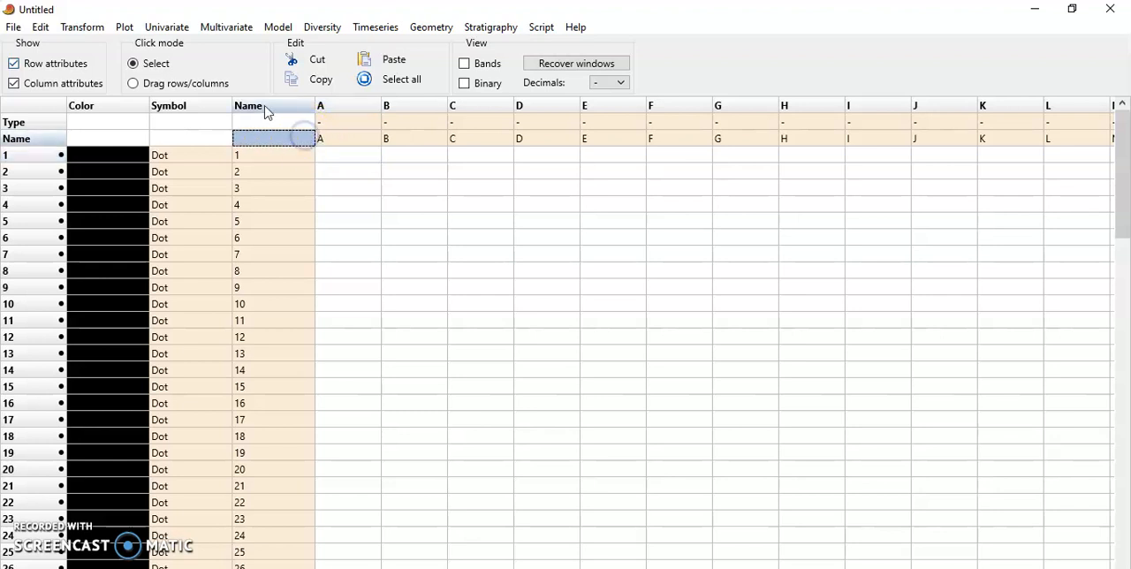
left_click(372, 62)
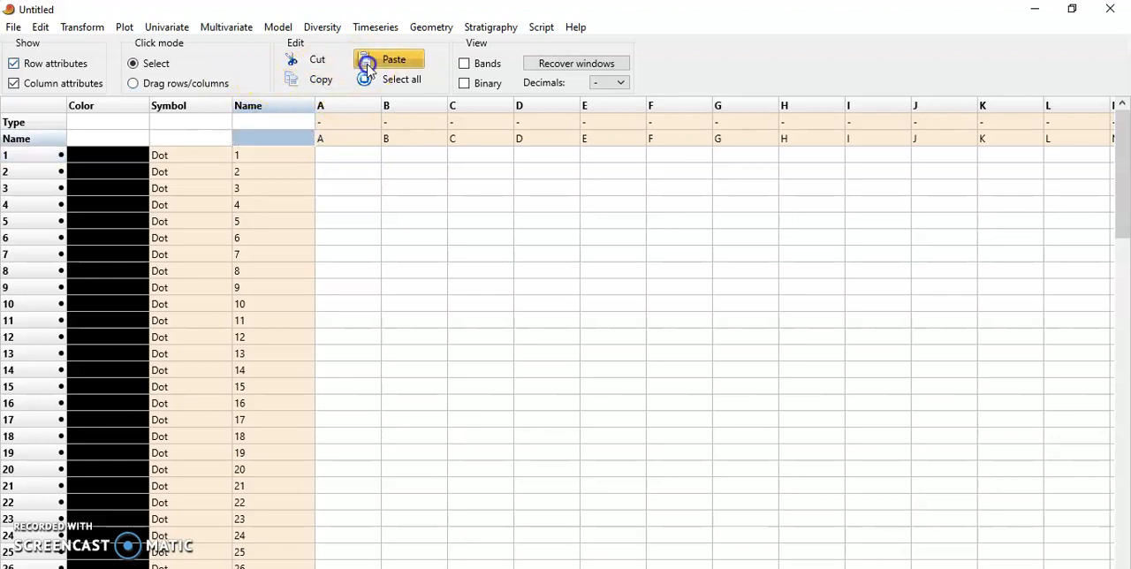
left_click(39, 84)
left_click(39, 64)
- Plot rows 1 to 26 of columns 40º to 52º as a line graph and enlarge the graph window
left_click(163, 189)
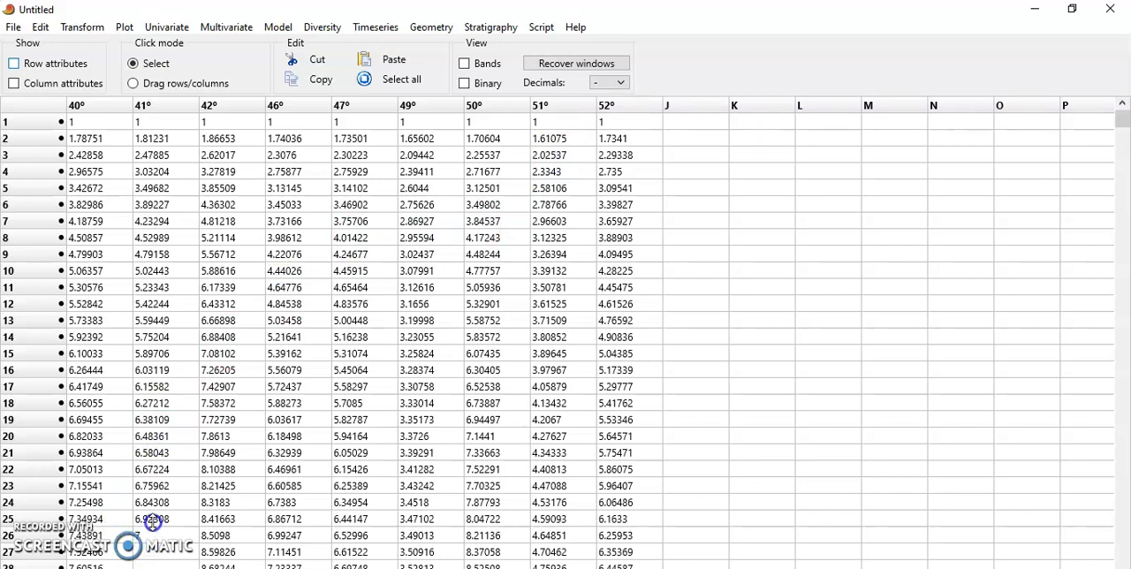
left_click(97, 536)
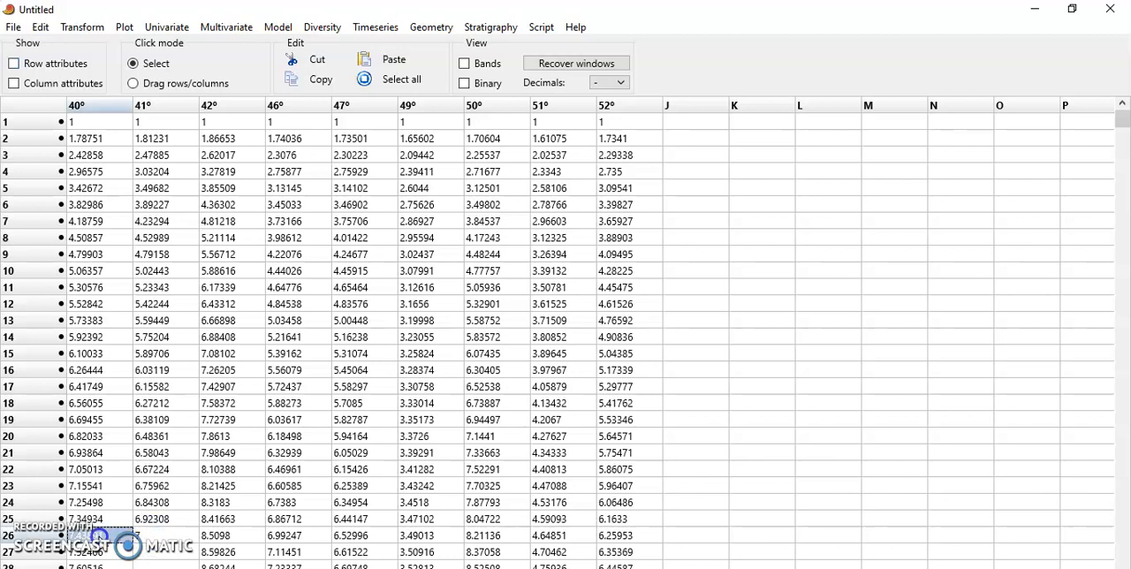
key("shift+Right")
key("shift+Right")
key("shift+Right")
key("shift+Right")
key("shift+Right")
key("shift+Right")
key("shift+Right")
key("shift+Right")
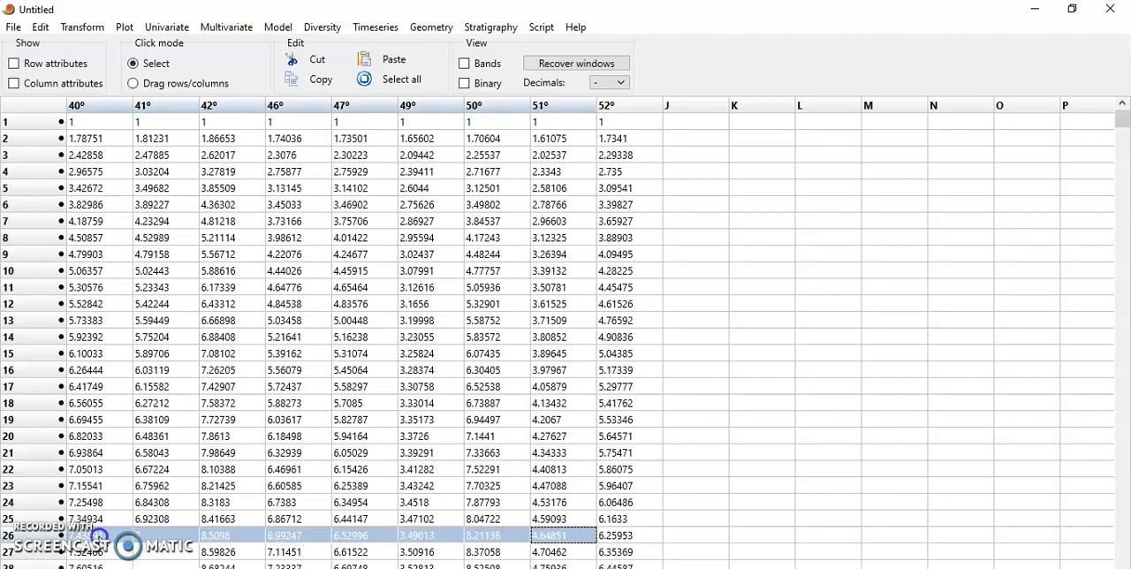
key("shift+Up")
key("shift+Up")
key("shift+Up")
key("shift+Up")
key("shift+Up")
key("shift+Up")
key("shift+Up")
key("shift+Up")
key("shift+Up")
key("shift+Up")
key("shift+Up")
key("shift+Up")
key("shift+Up")
key("shift+Up")
key("shift+Up")
key("shift+Up")
key("shift+Up")
key("shift+Up")
key("shift+Up")
key("shift+Up")
key("shift+Up")
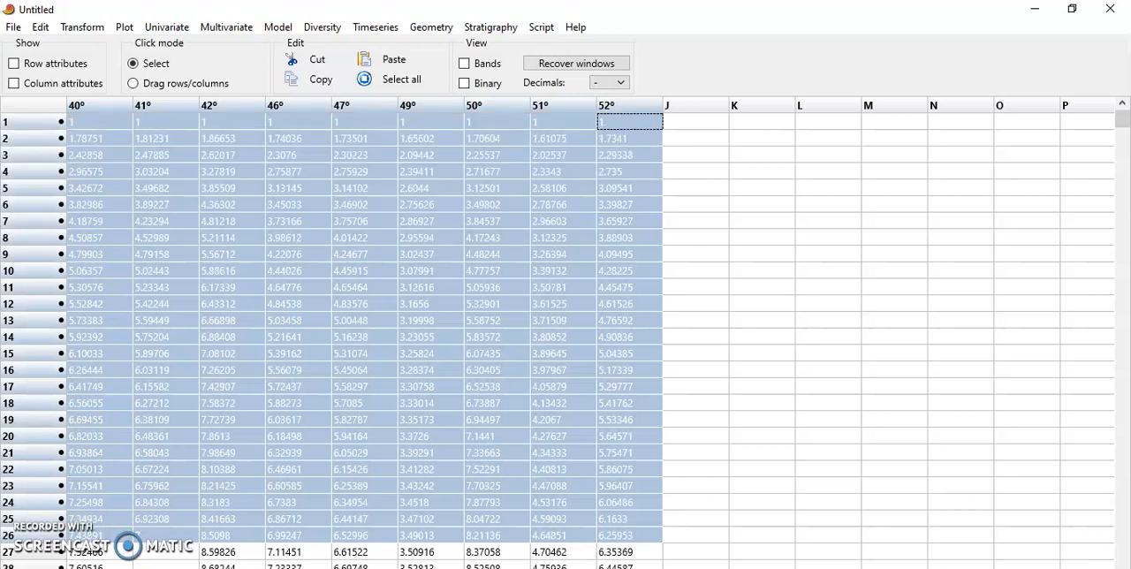
left_click(122, 26)
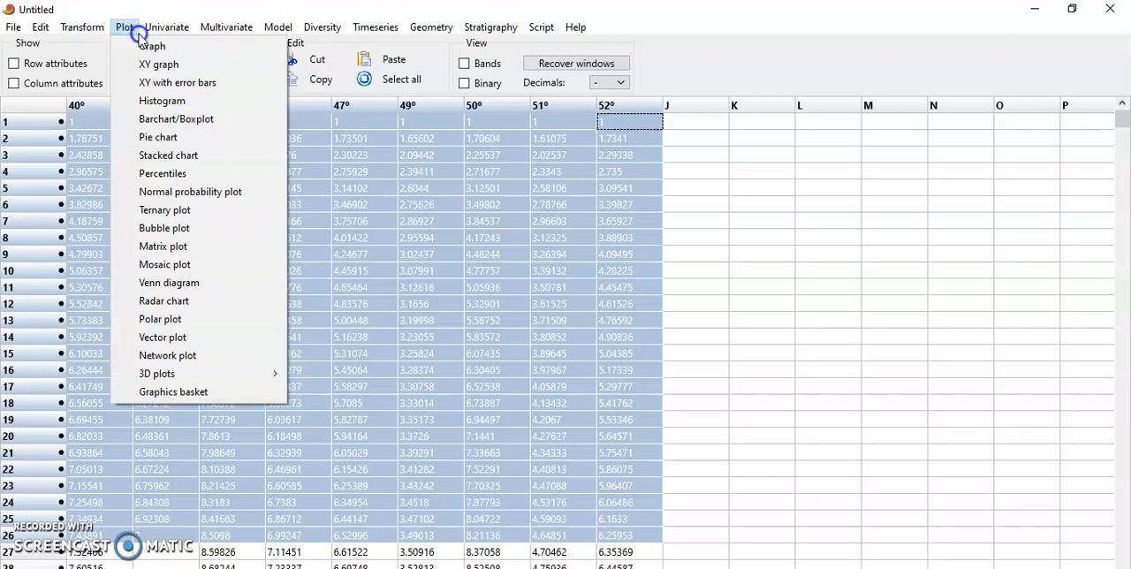
left_click(145, 50)
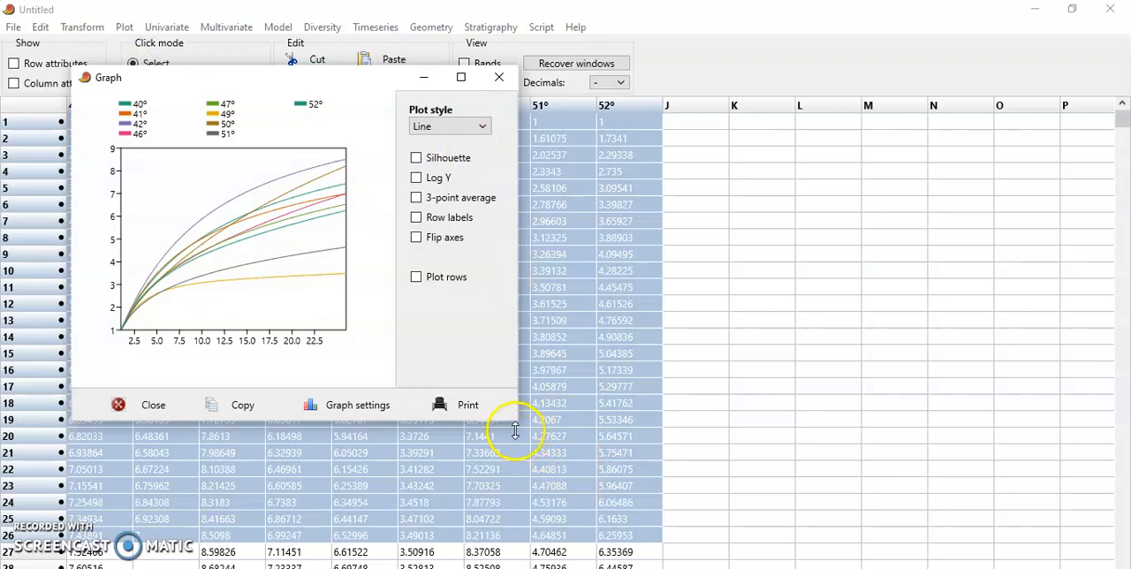
left_click_drag(514, 425, 832, 564)
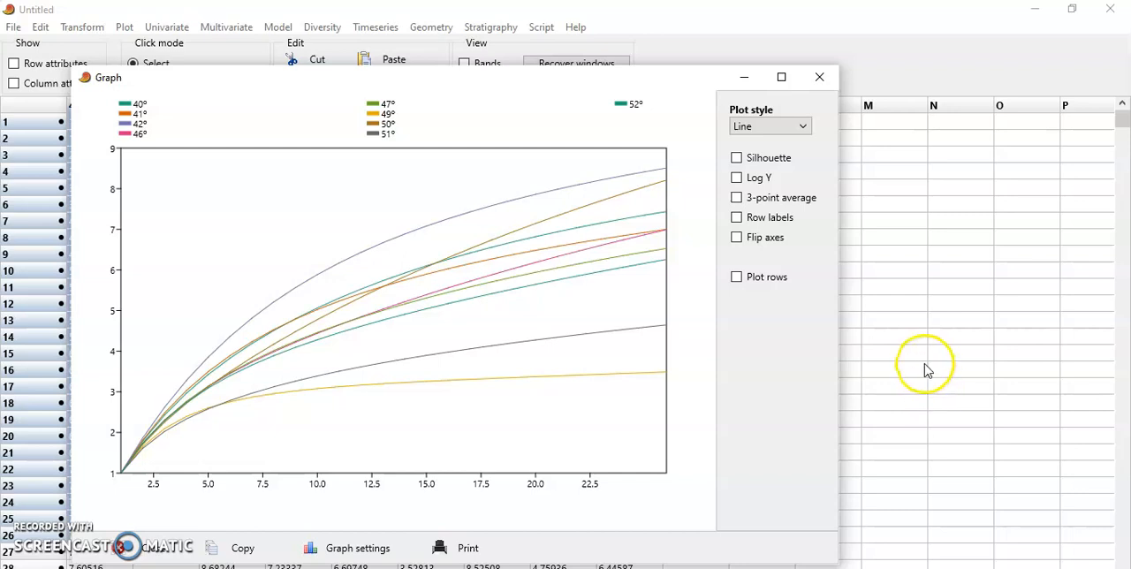
- Apply thick lines to the graph's curves, leaving row labels off, and close the graph preferences
left_click(770, 219)
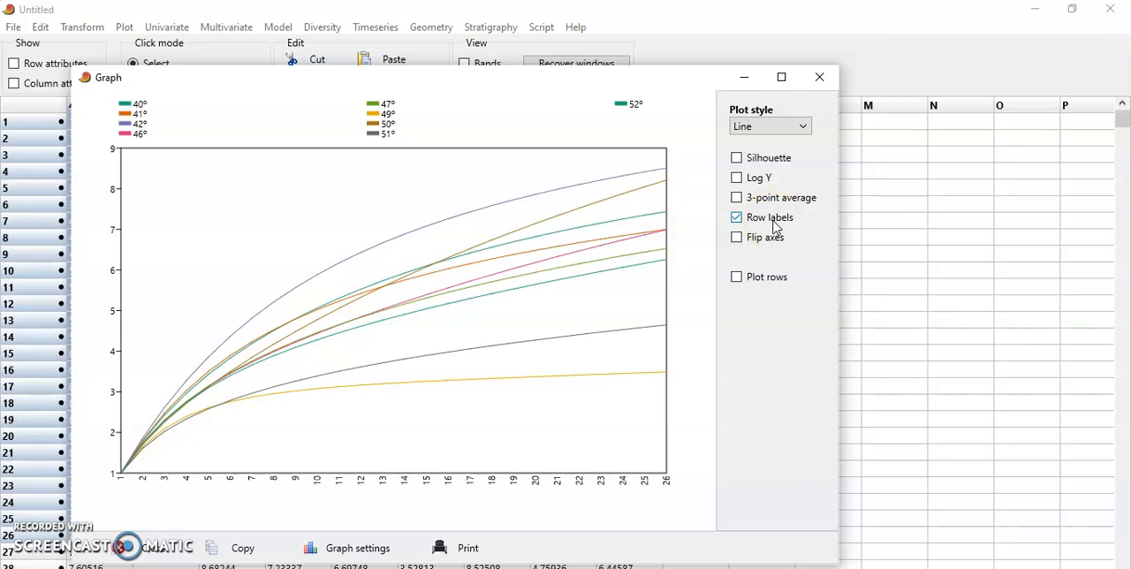
left_click(775, 225)
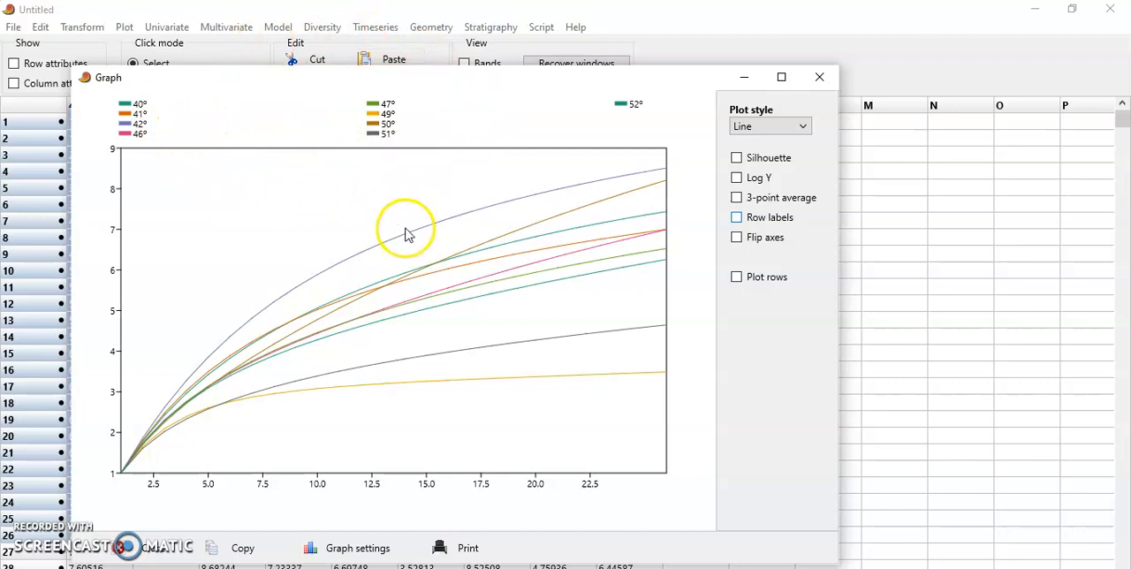
left_click(349, 548)
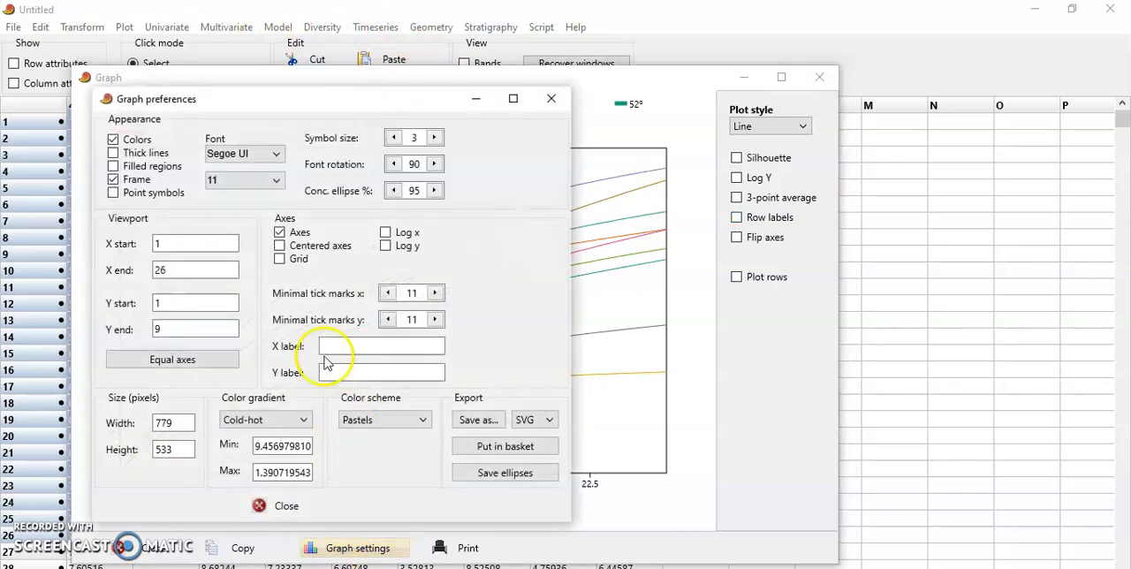
left_click(158, 152)
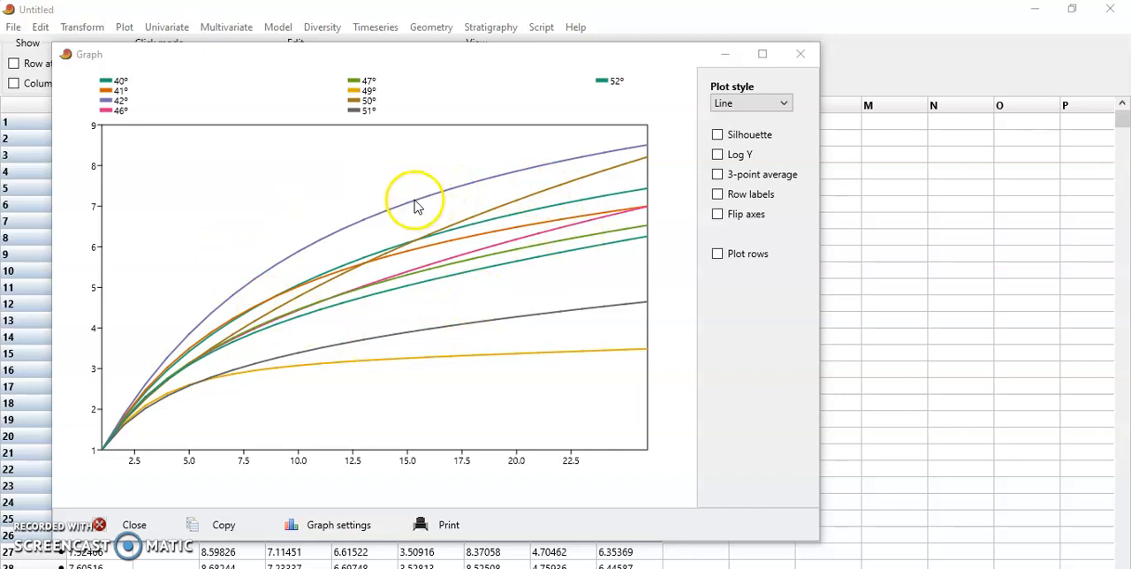
left_click(386, 200)
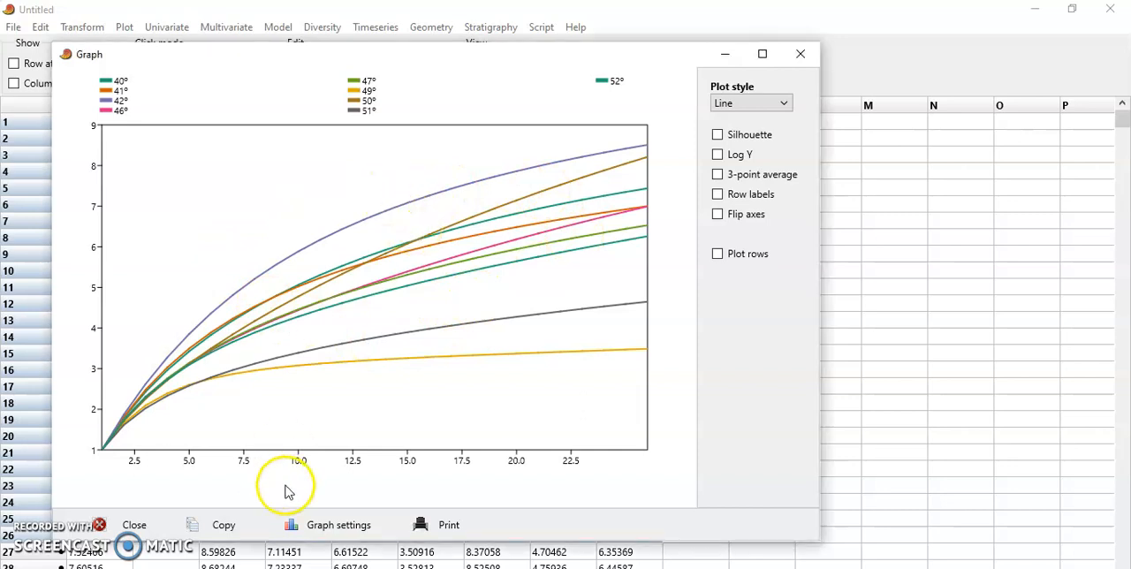
left_click(327, 526)
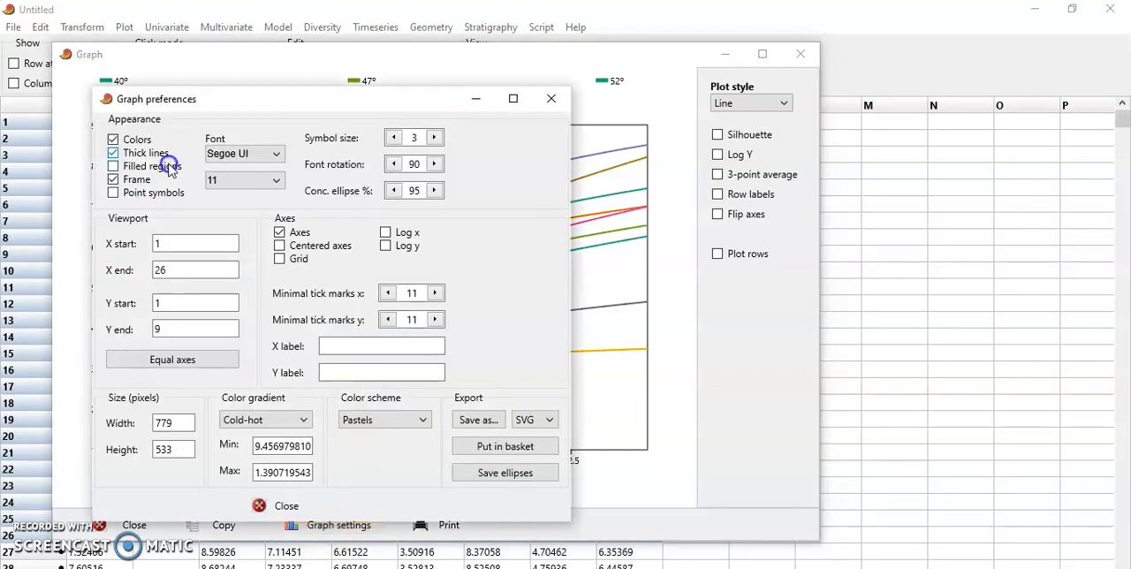
left_click(566, 104)
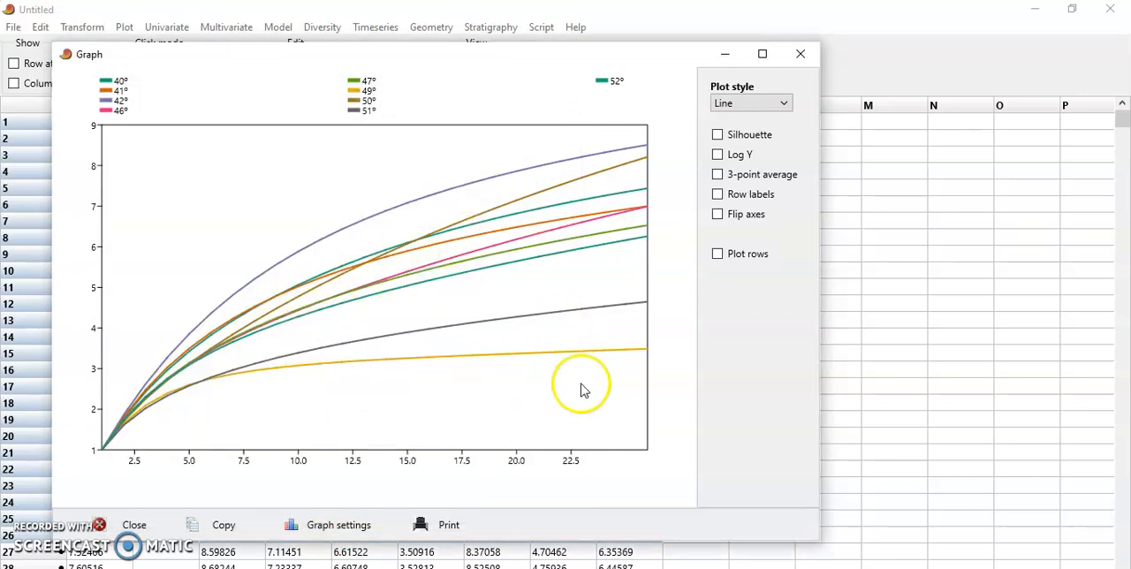